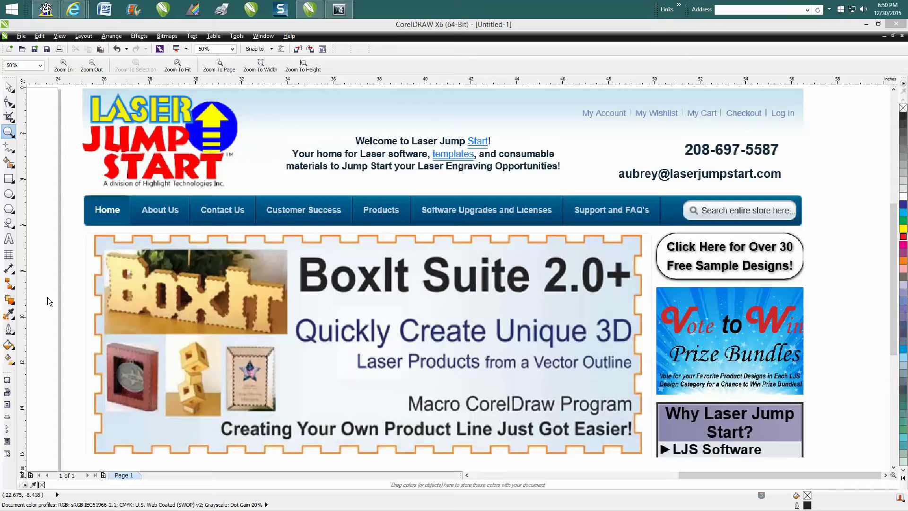
- Zoom out to 12% to see the Laser Jump Start banner and the whole drawing area
{"action": "left_click", "coordinate": [9, 133]}
- Scroll left, zoom in on the pyramid box photo, then zoom back out to an overview
{"action": "scroll", "coordinate": [74, 162], "scroll_direction": "down", "scroll_amount": 2}
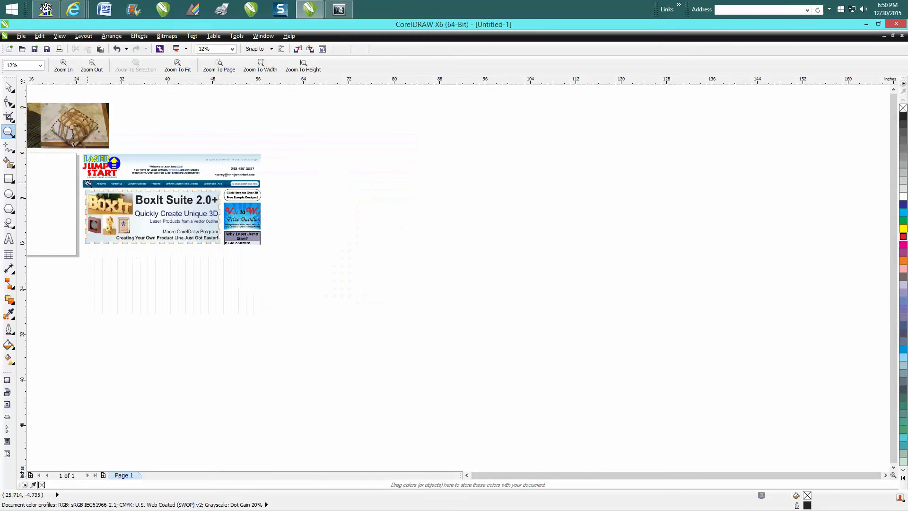
{"action": "left_click", "coordinate": [466, 474]}
{"action": "double_click", "coordinate": [466, 475]}
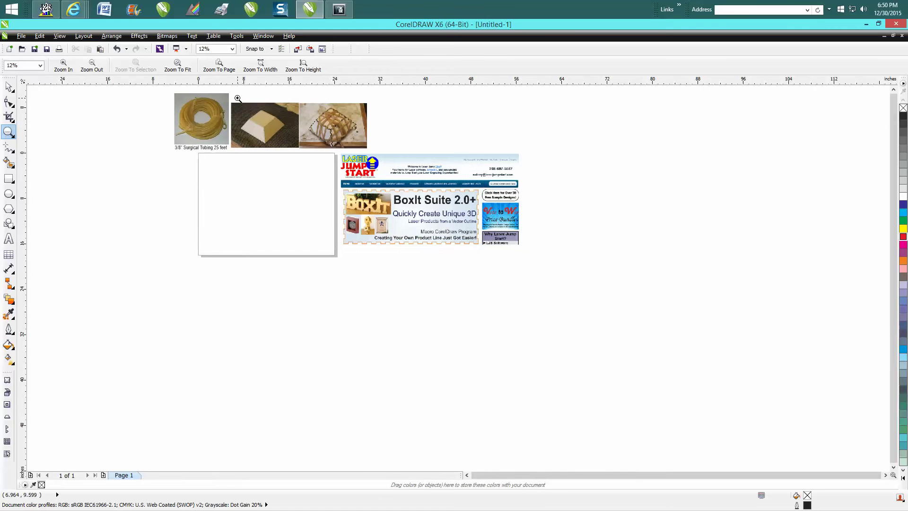
{"action": "left_click_drag", "start_coordinate": [231, 110], "coordinate": [300, 152]}
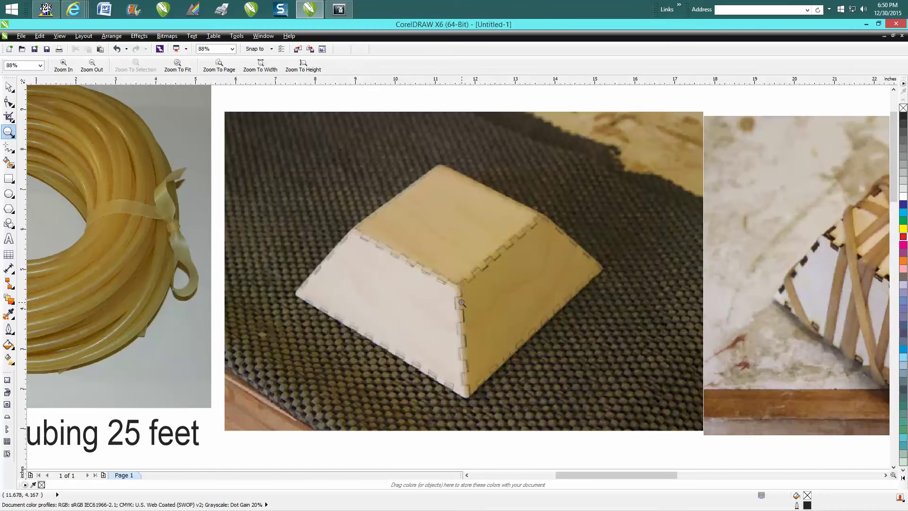
{"action": "scroll", "coordinate": [462, 302], "scroll_direction": "down", "scroll_amount": 4}
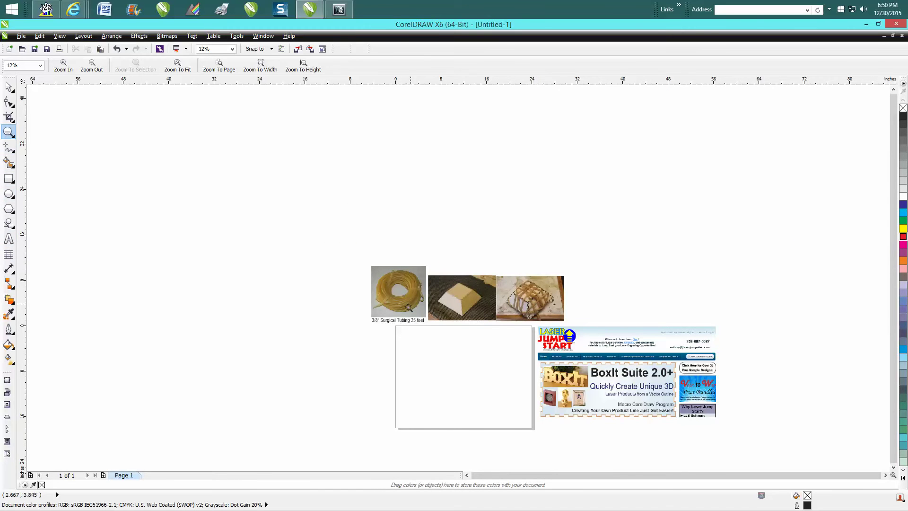
- Zoom onto the blank page, return to the Pick tool and launch the Pedestal macro
{"action": "left_click_drag", "start_coordinate": [396, 324], "coordinate": [531, 429]}
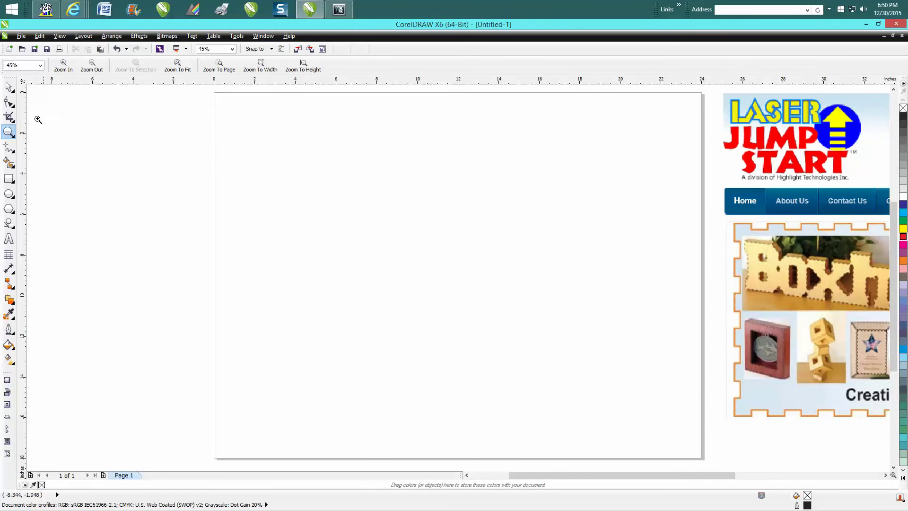
{"action": "left_click", "coordinate": [8, 86]}
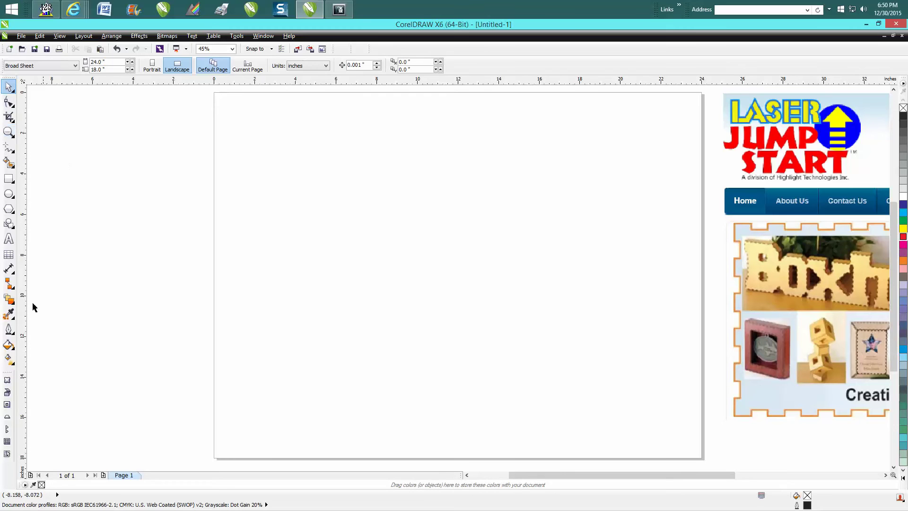
{"action": "left_click", "coordinate": [9, 419]}
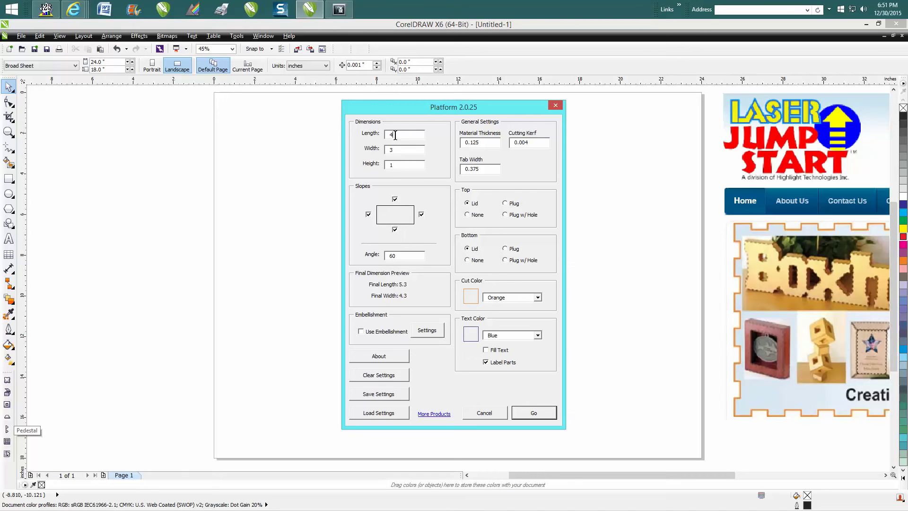
- In the Pedestal dialog, set Length 3, Tab Width .25 and Cut Color Red
{"action": "type", "text": "3"}
{"action": "left_click_drag", "start_coordinate": [487, 169], "coordinate": [462, 169]}
{"action": "type", "text": ".25"}
{"action": "left_click", "coordinate": [538, 298]}
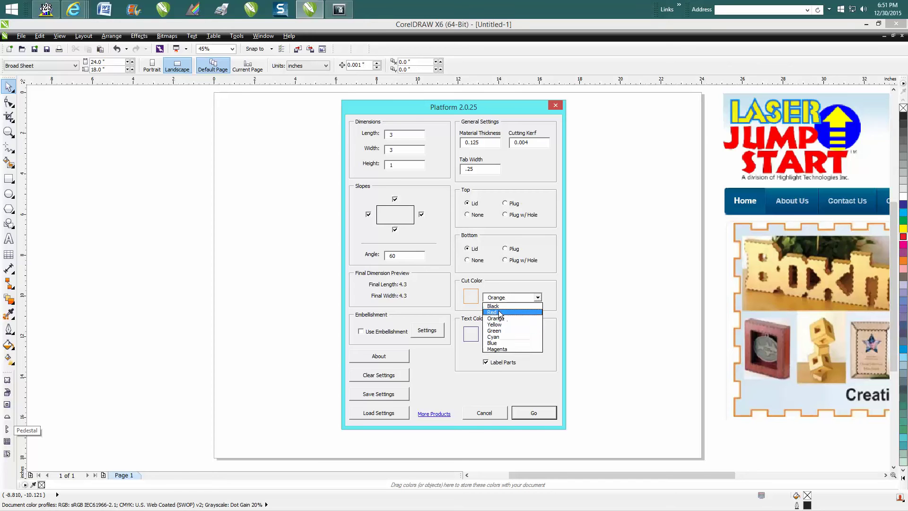
{"action": "left_click", "coordinate": [498, 308]}
{"action": "left_click", "coordinate": [537, 298]}
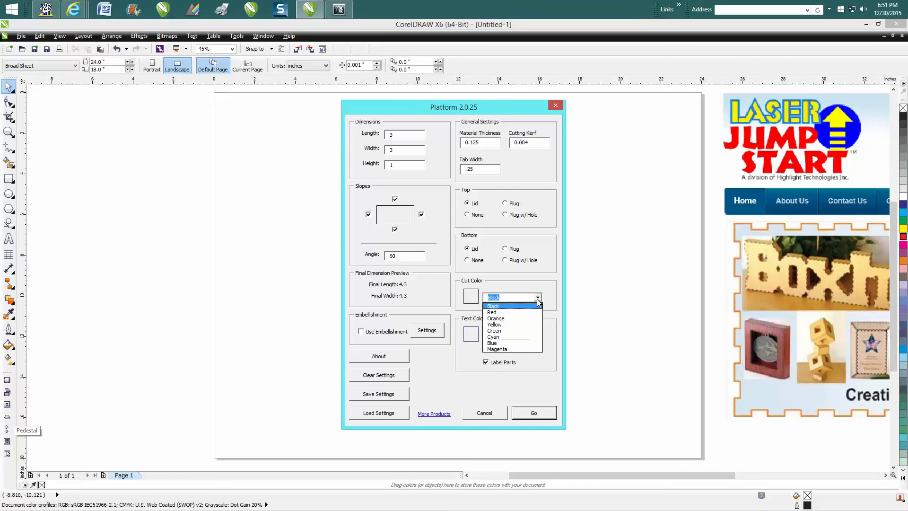
{"action": "left_click", "coordinate": [500, 313]}
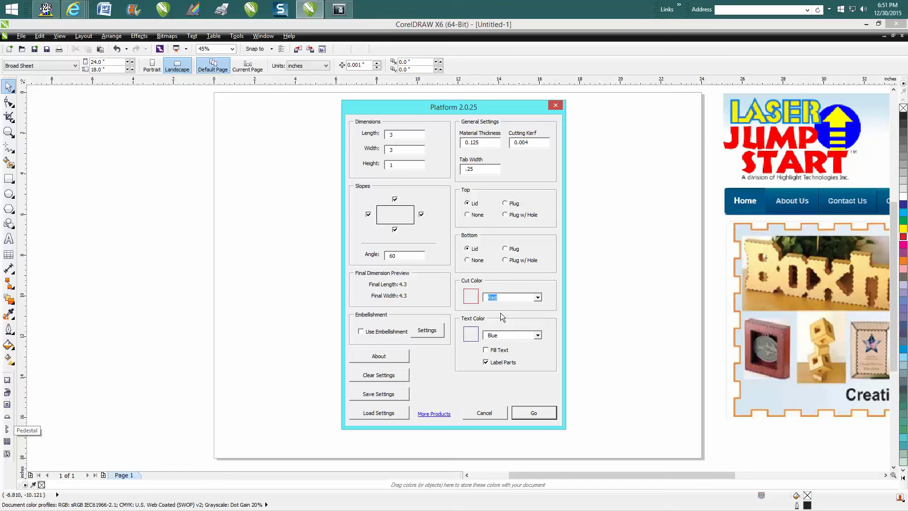
- Generate the pedestal box parts, then undo them to leave the page empty
{"action": "left_click", "coordinate": [535, 412]}
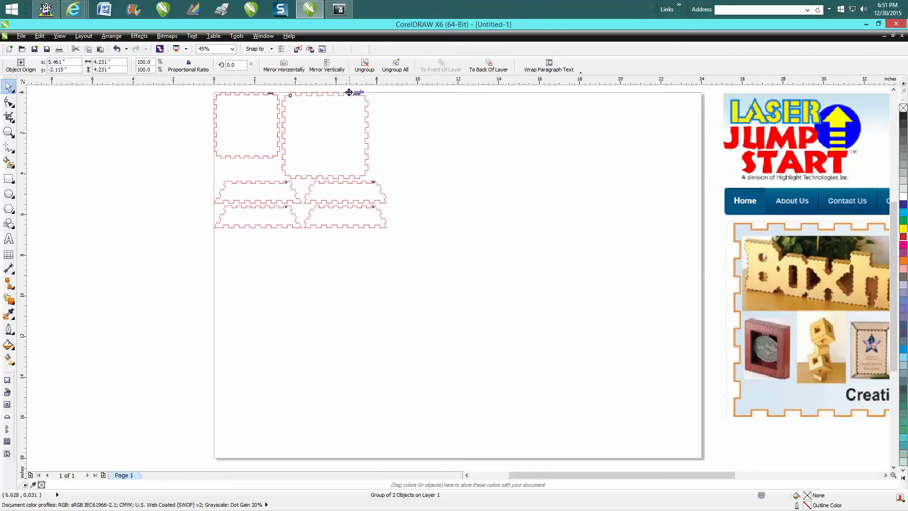
{"action": "left_click", "coordinate": [116, 49]}
- Regenerate the pedestal parts with Label Parts off and the lid set to None
{"action": "left_click", "coordinate": [8, 418]}
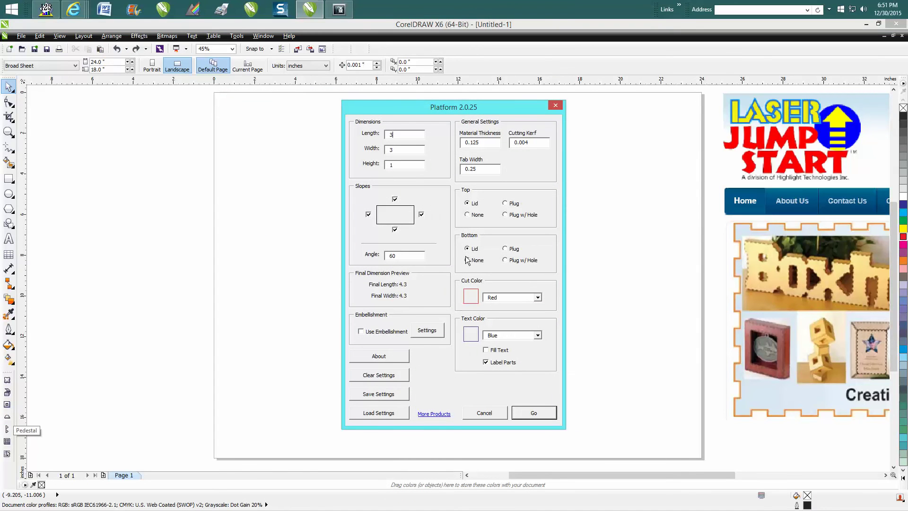
{"action": "left_click", "coordinate": [485, 362]}
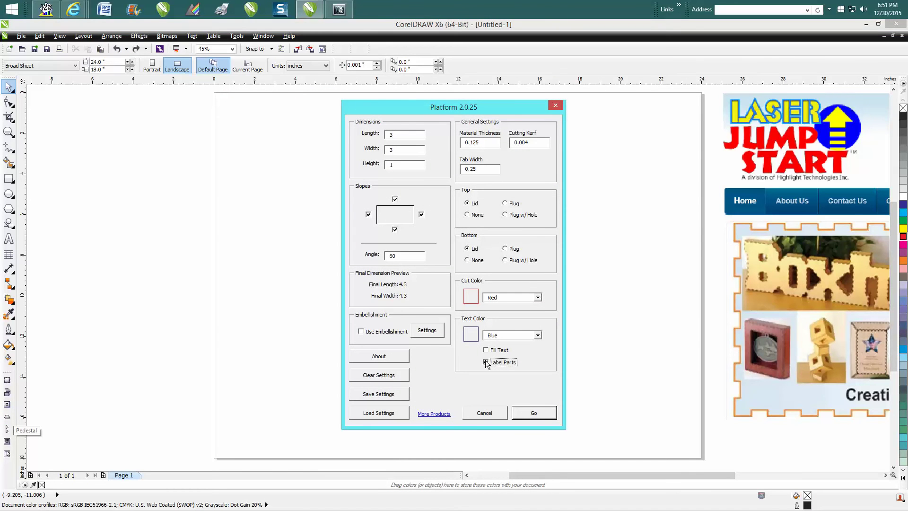
{"action": "left_click", "coordinate": [468, 203]}
{"action": "left_click", "coordinate": [467, 216]}
{"action": "left_click", "coordinate": [521, 412]}
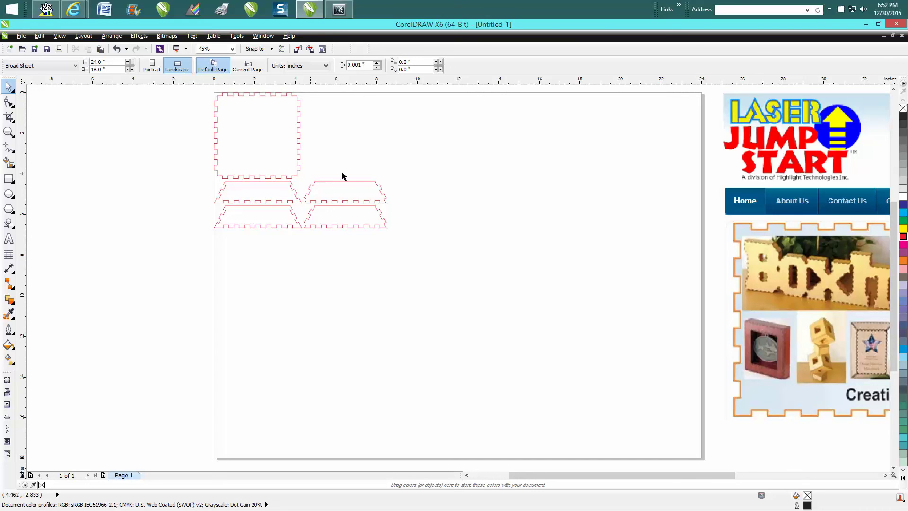
- Zoom out, scroll up and marquee-zoom onto the pyramid box photo for comparison
{"action": "scroll", "coordinate": [373, 217], "scroll_direction": "down", "scroll_amount": 2}
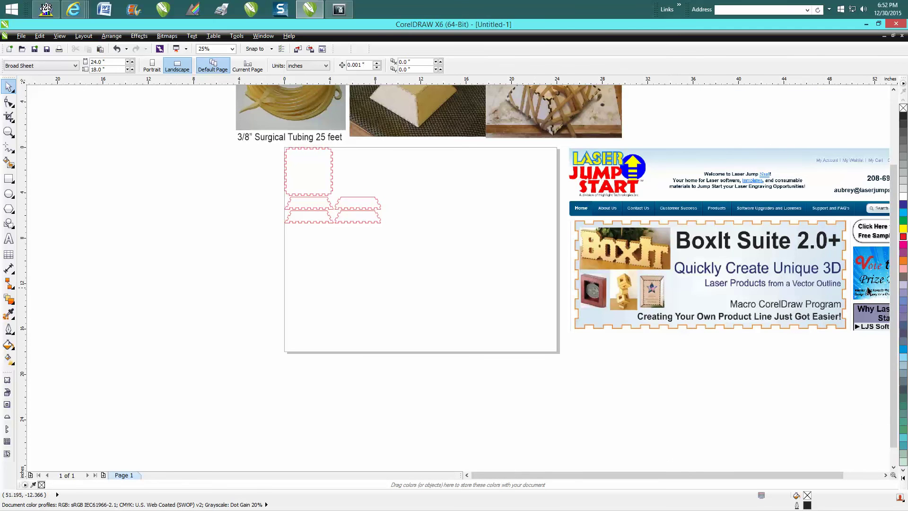
{"action": "left_click_drag", "start_coordinate": [894, 284], "coordinate": [891, 212]}
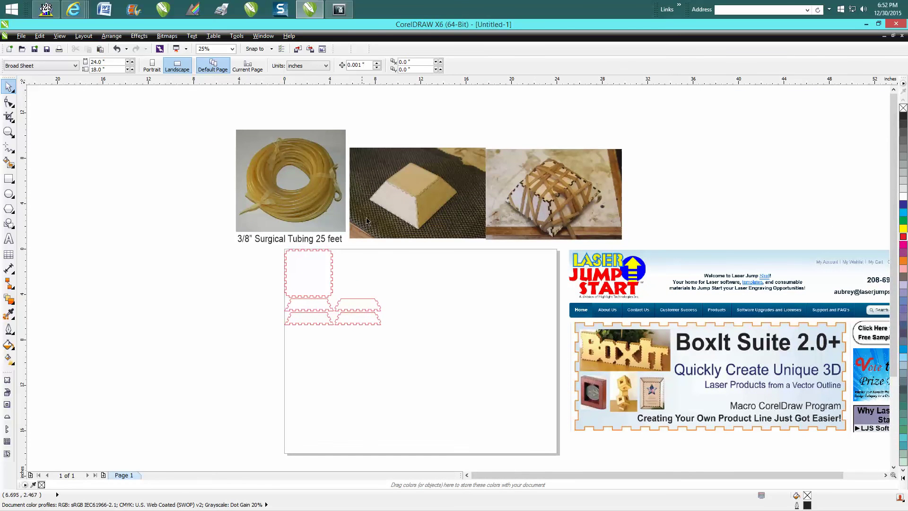
{"action": "left_click", "coordinate": [9, 132]}
{"action": "left_click_drag", "start_coordinate": [354, 198], "coordinate": [487, 243]}
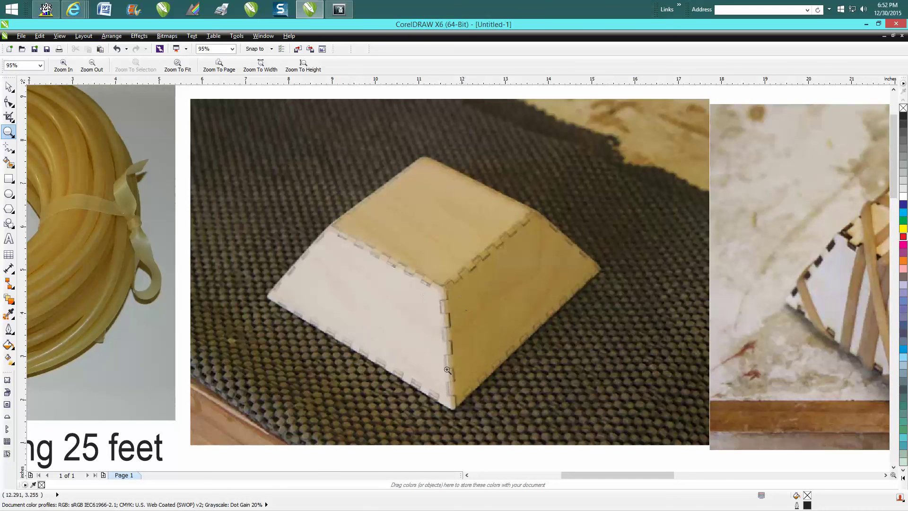
- Zoom in on the surgical tubing photo, then zoom out to 37% above the red parts
{"action": "right_click", "coordinate": [444, 308]}
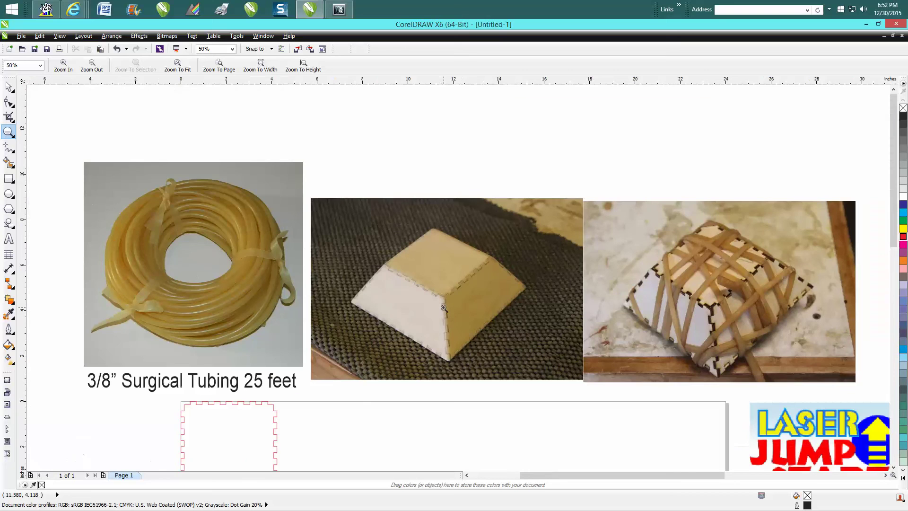
{"action": "left_click_drag", "start_coordinate": [73, 161], "coordinate": [311, 394]}
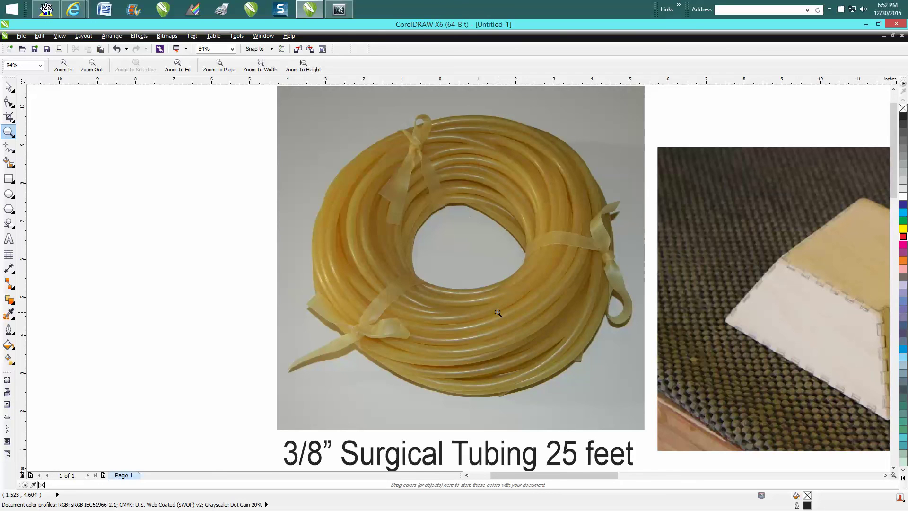
{"action": "scroll", "coordinate": [498, 311], "scroll_direction": "down", "scroll_amount": 2}
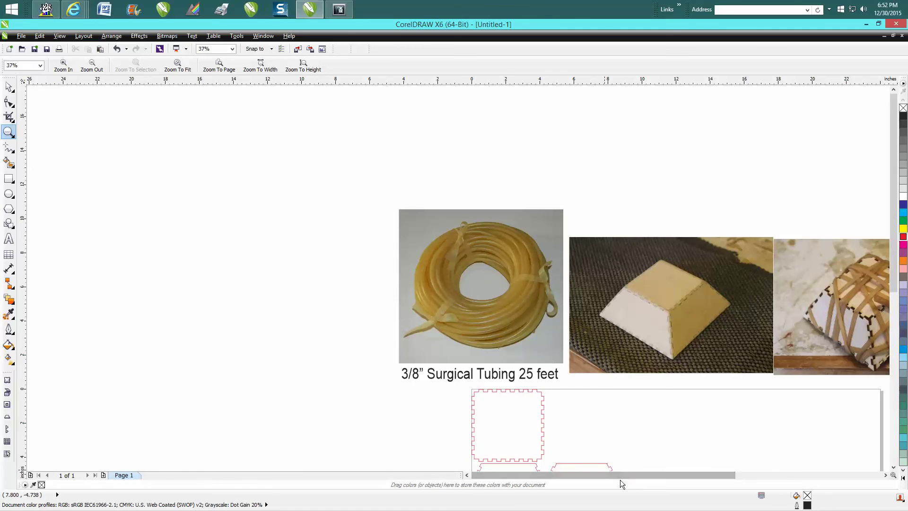
{"action": "left_click_drag", "start_coordinate": [619, 475], "coordinate": [679, 475]}
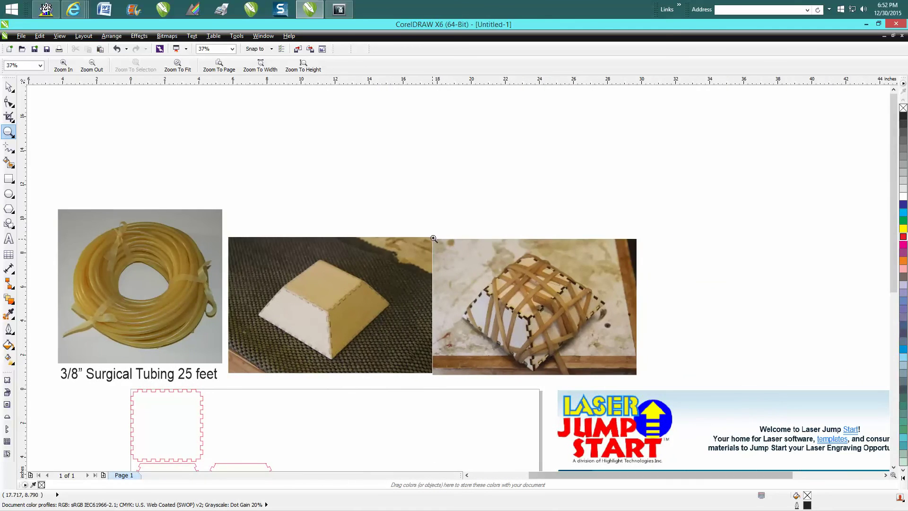
- Zoom in on the tubing-wrapped pyramid photo, then zoom out to 25% for an overview
{"action": "left_click_drag", "start_coordinate": [432, 236], "coordinate": [646, 381]}
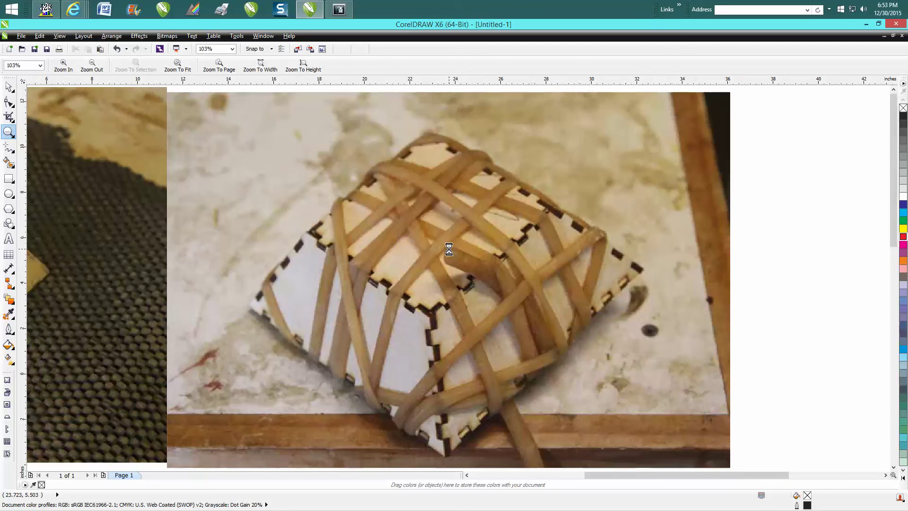
{"action": "scroll", "coordinate": [449, 250], "scroll_direction": "down", "scroll_amount": 4}
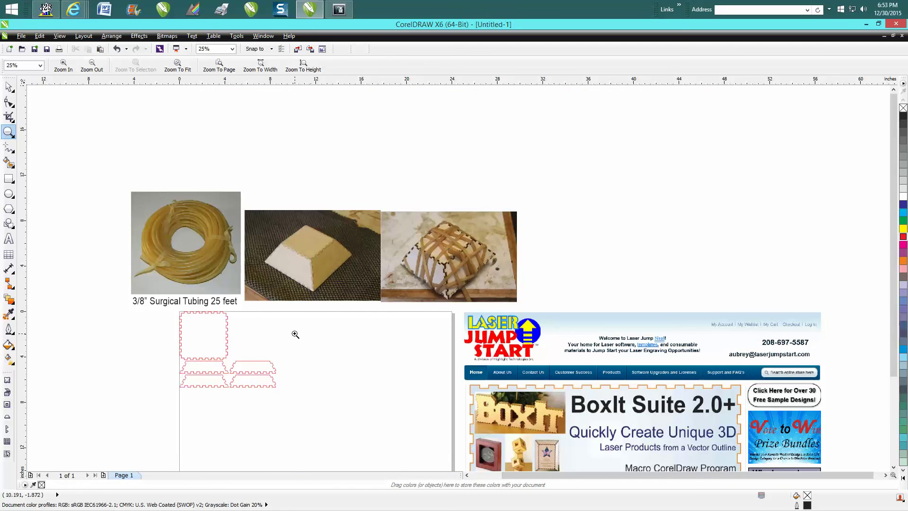